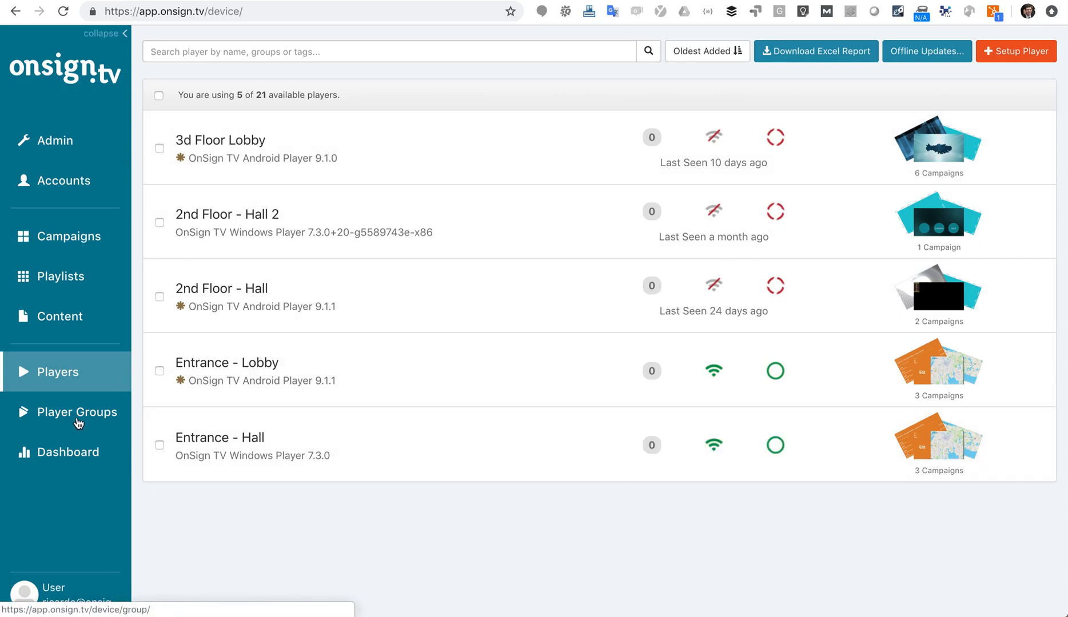
- Create a player group named Hall containing the players 2nd Floor - Hall, 2nd Floor - Hall 2 and Entrance - Hall, and save it
left_click(74, 421)
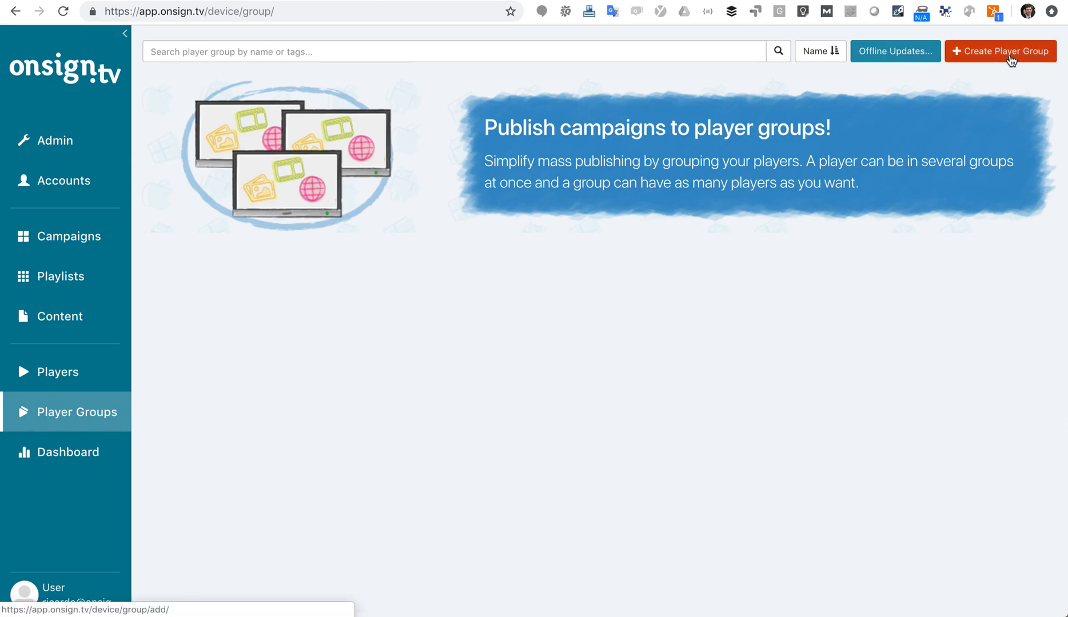
left_click(992, 51)
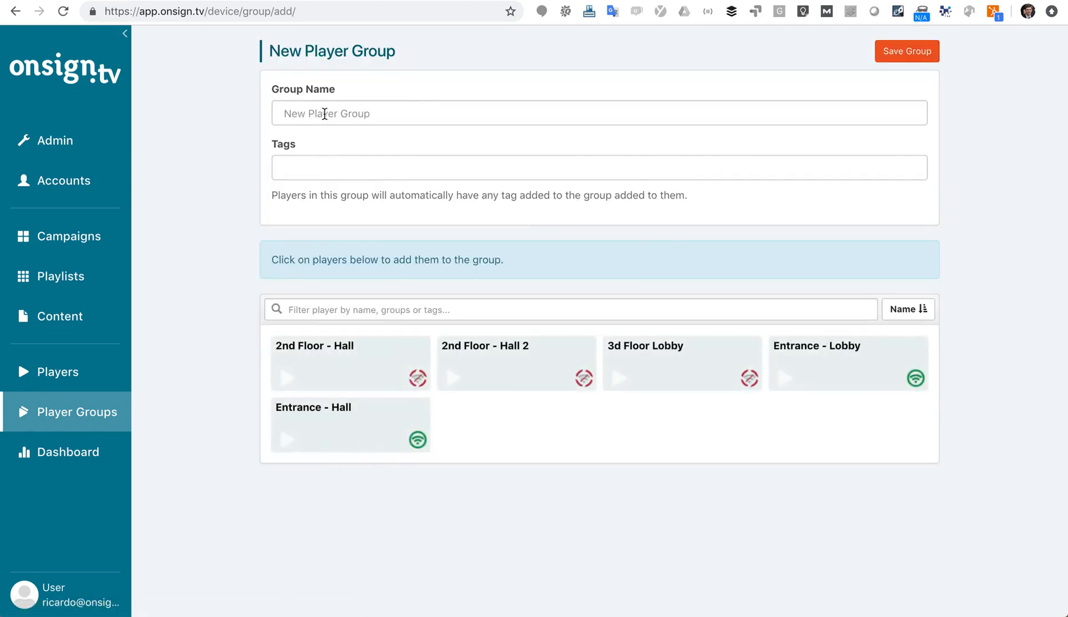
left_click(325, 113)
type("Hall")
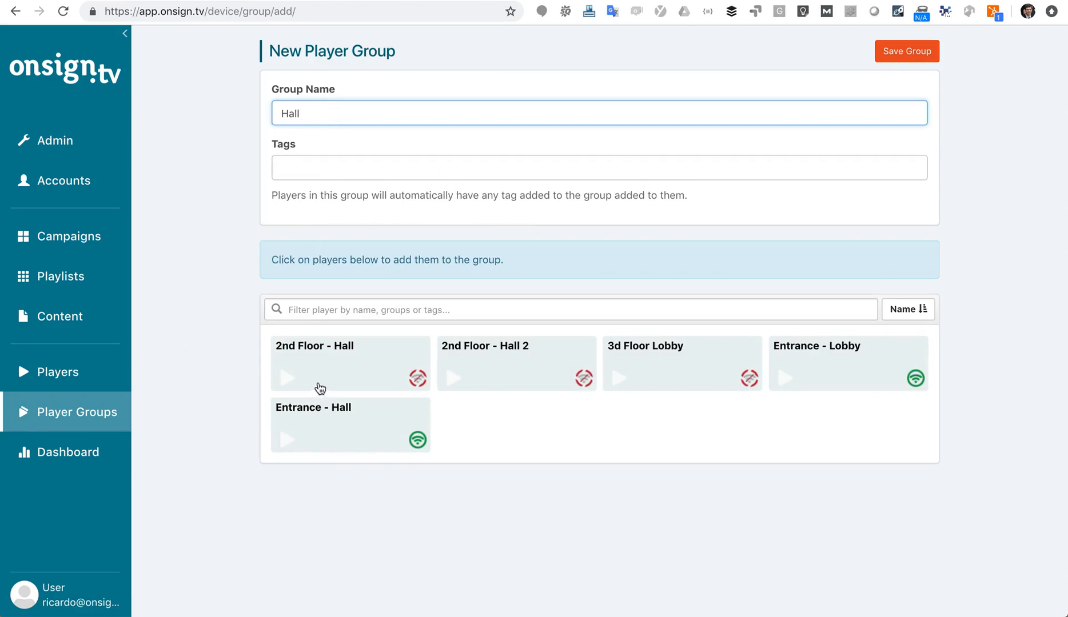
left_click(363, 371)
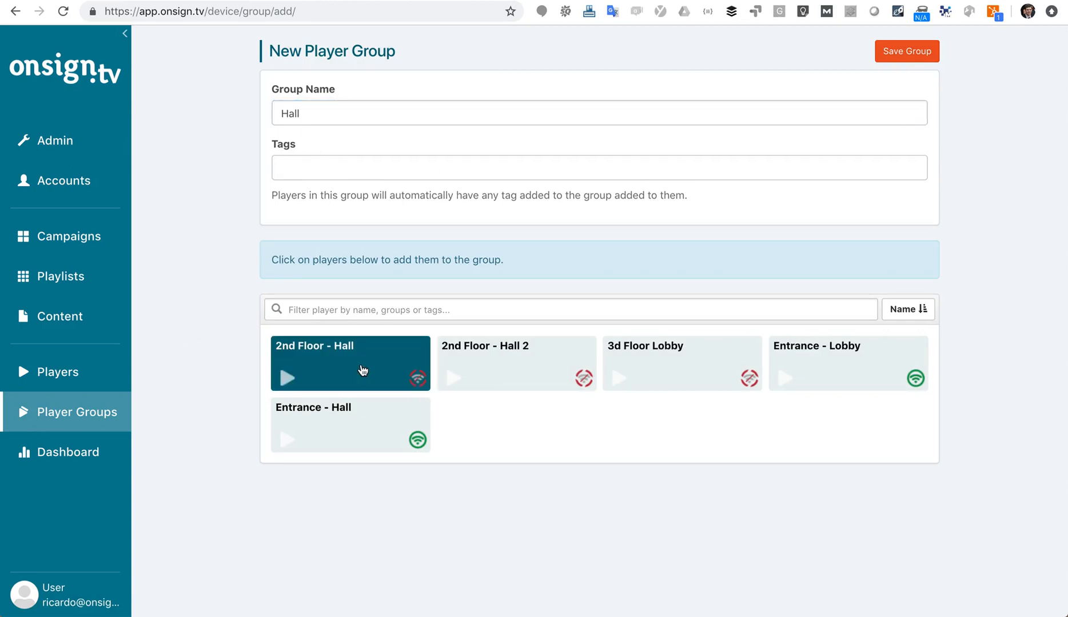
left_click(511, 367)
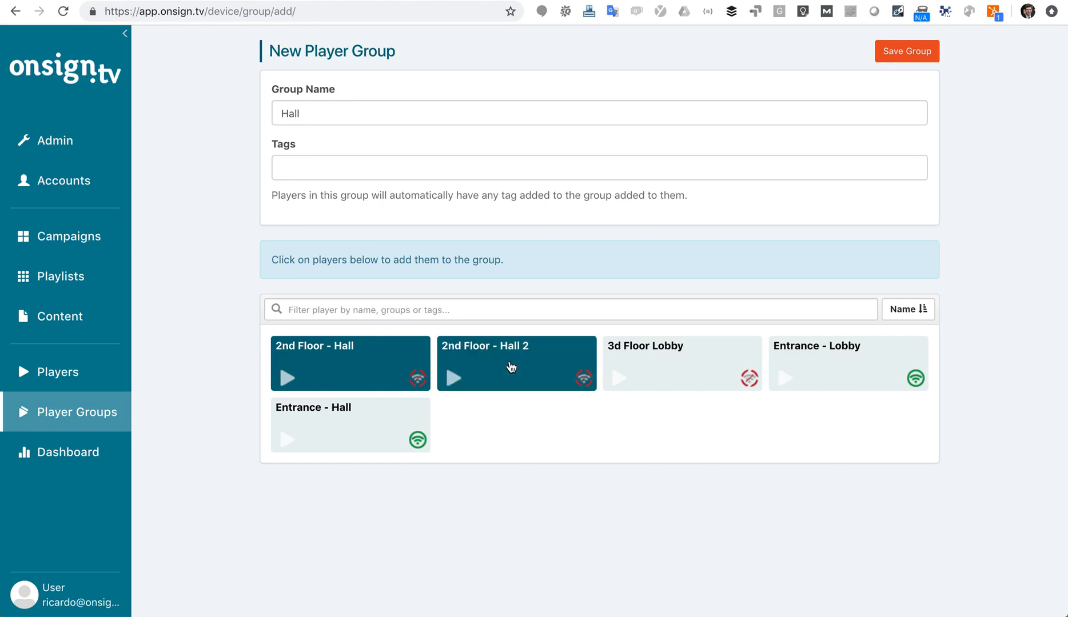
left_click(335, 427)
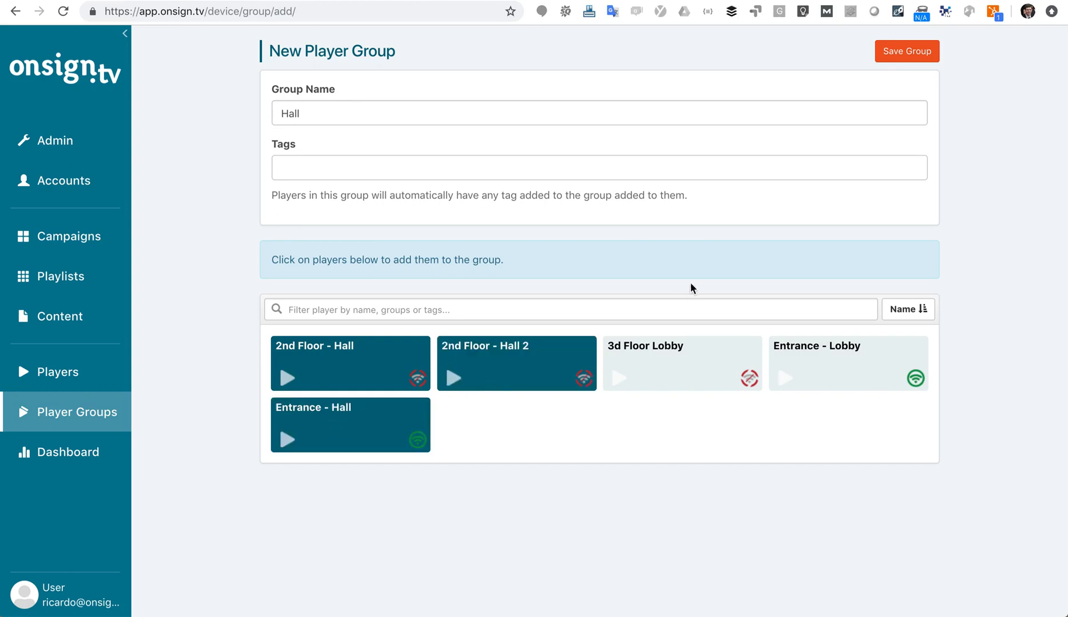
left_click(906, 57)
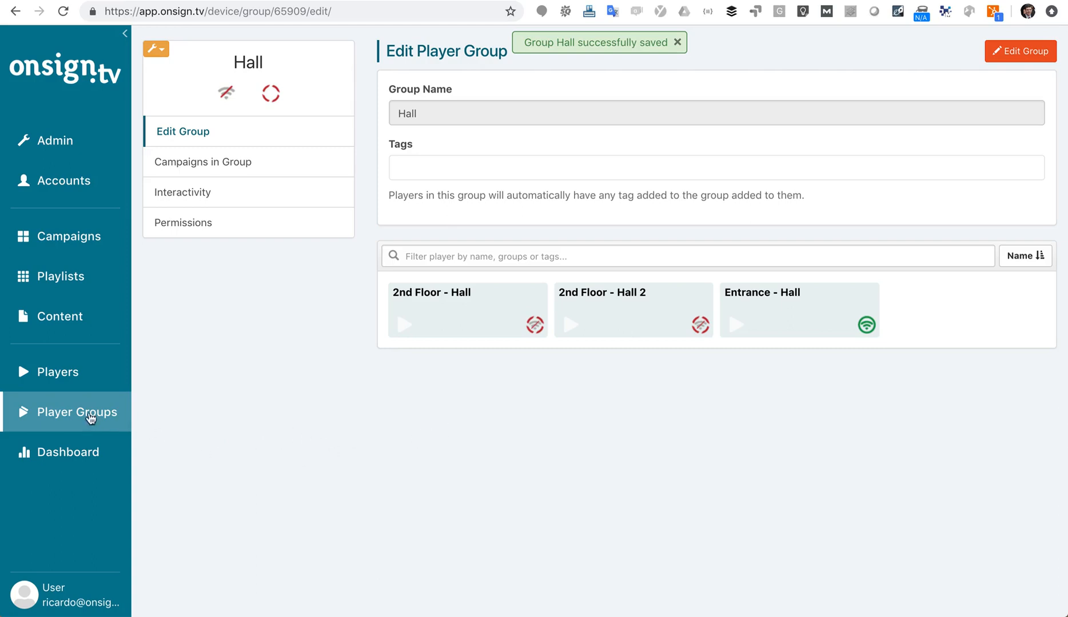
- Create and save a player group named 2nd Floor containing the players 2nd Floor - Hall and 2nd Floor - Hall 2
left_click(71, 410)
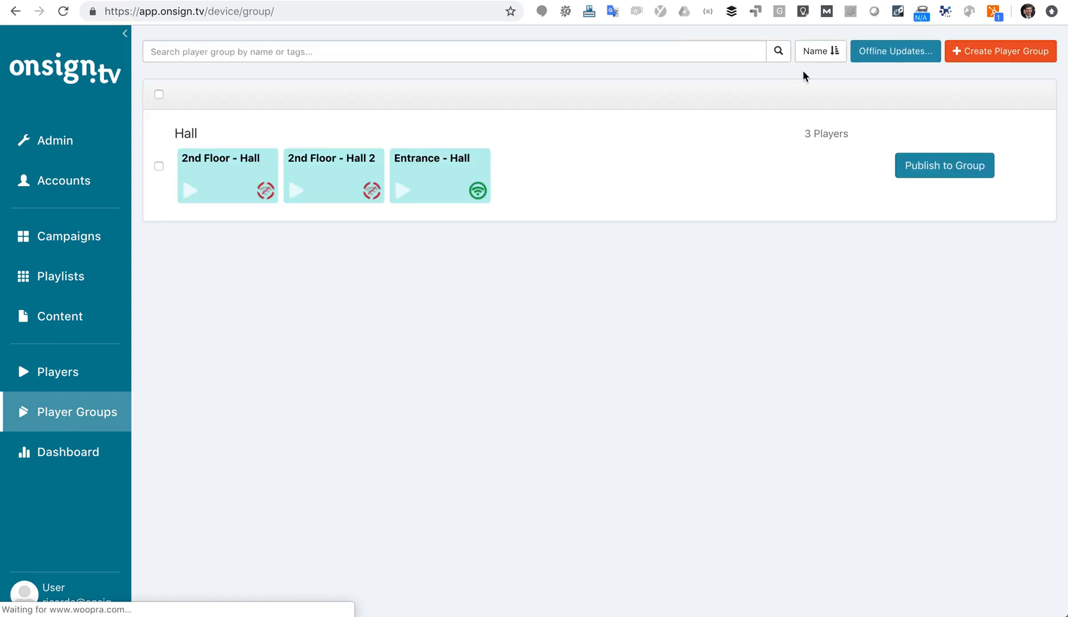
left_click(1002, 51)
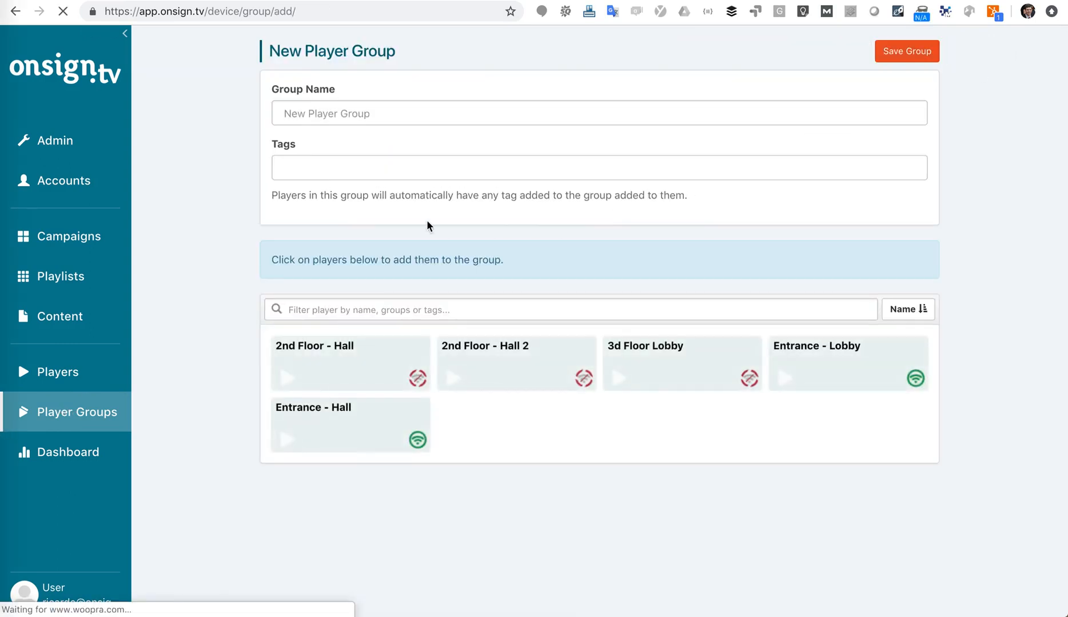
left_click(311, 117)
type("2nd Floor")
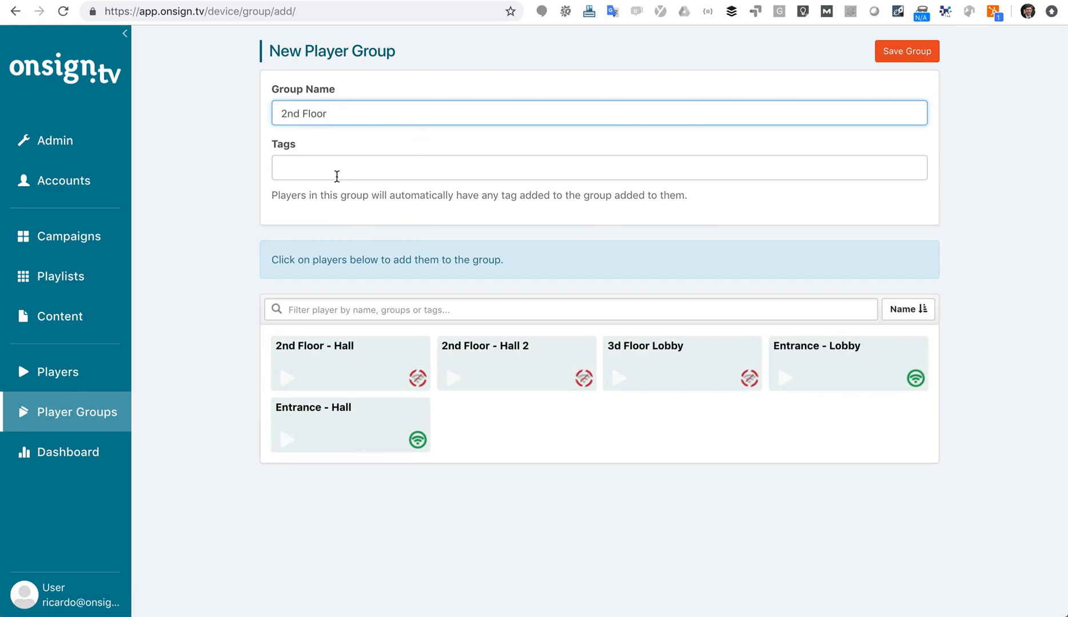
left_click(344, 371)
left_click(503, 365)
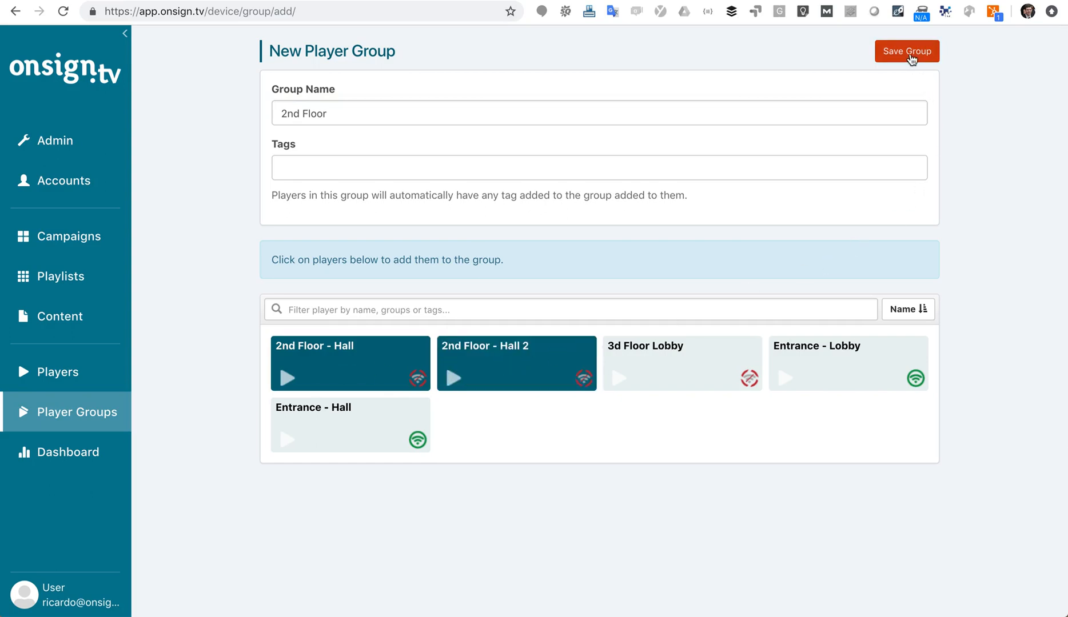
left_click(910, 57)
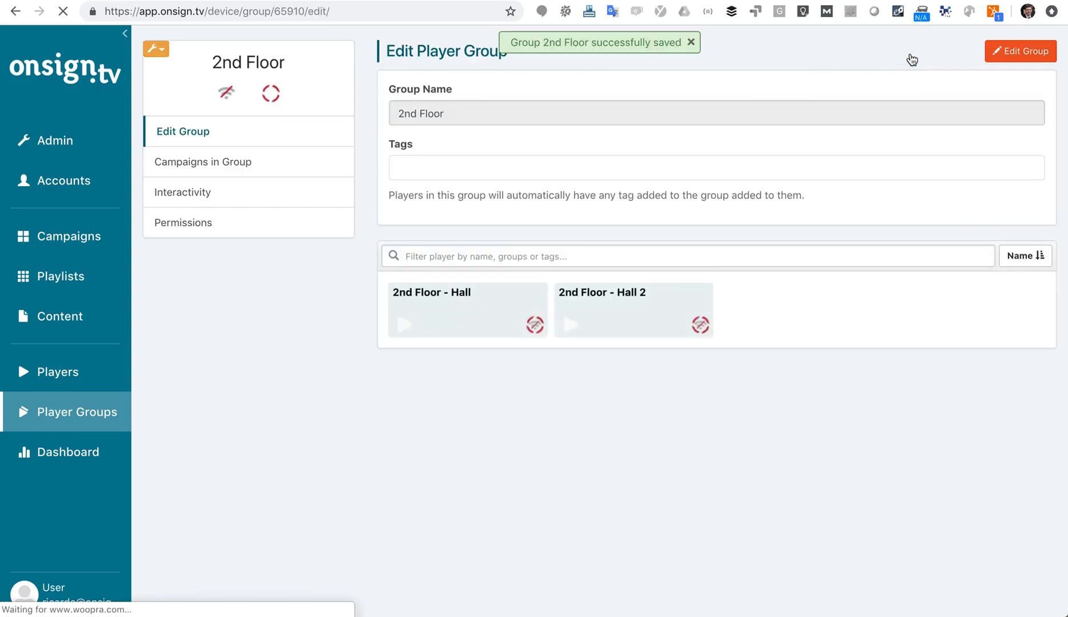
left_click(691, 42)
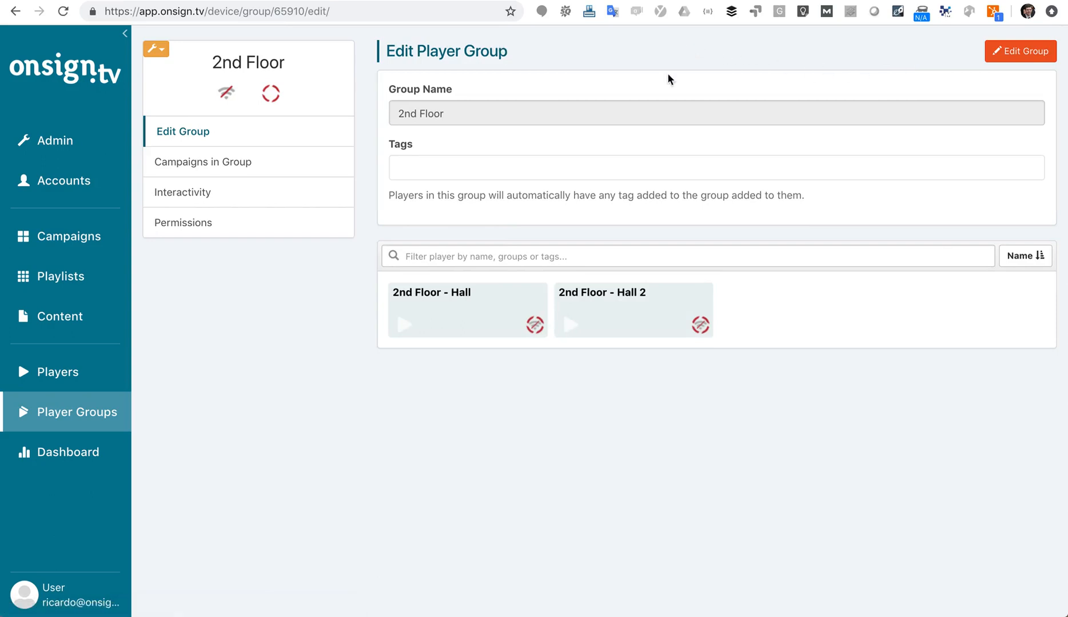
- Create and save a player group named Building with all five players, and return to the list of player groups
left_click(45, 413)
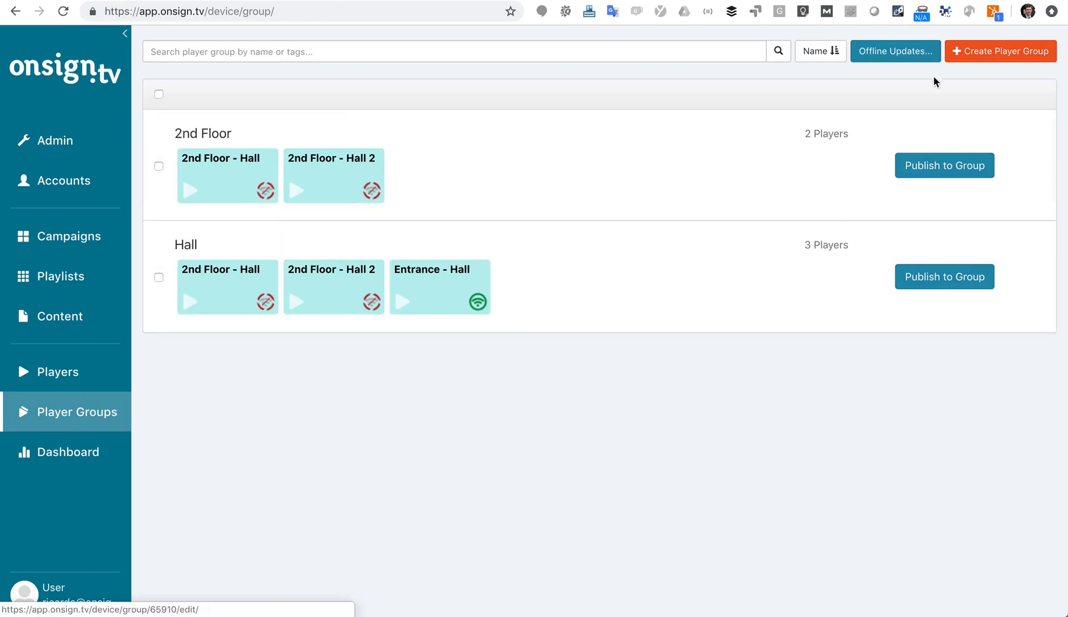
left_click(991, 56)
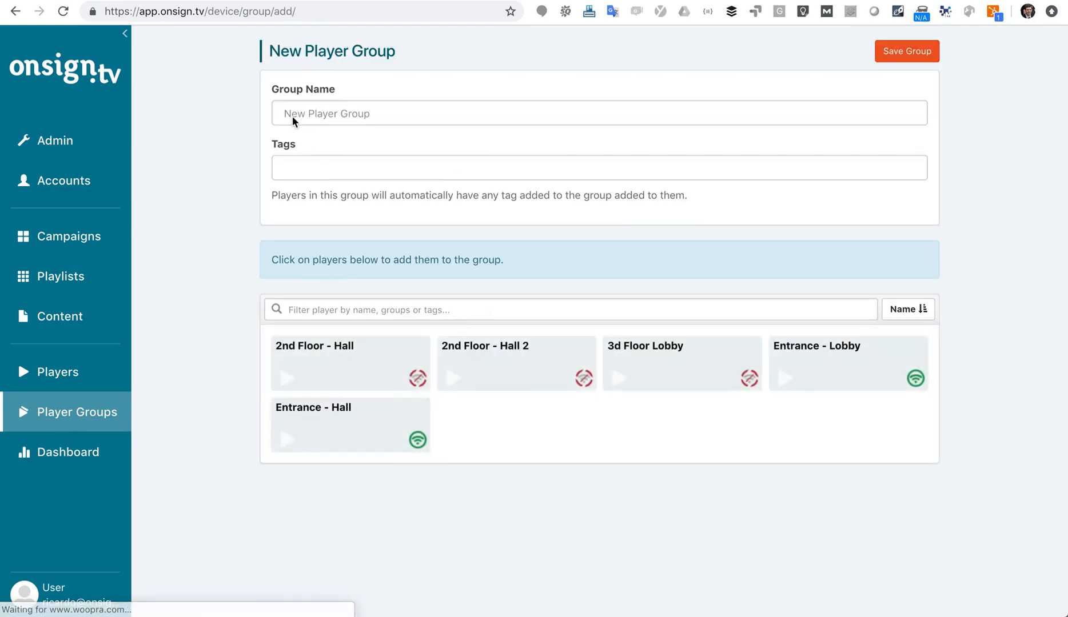
left_click(293, 117)
type("Building")
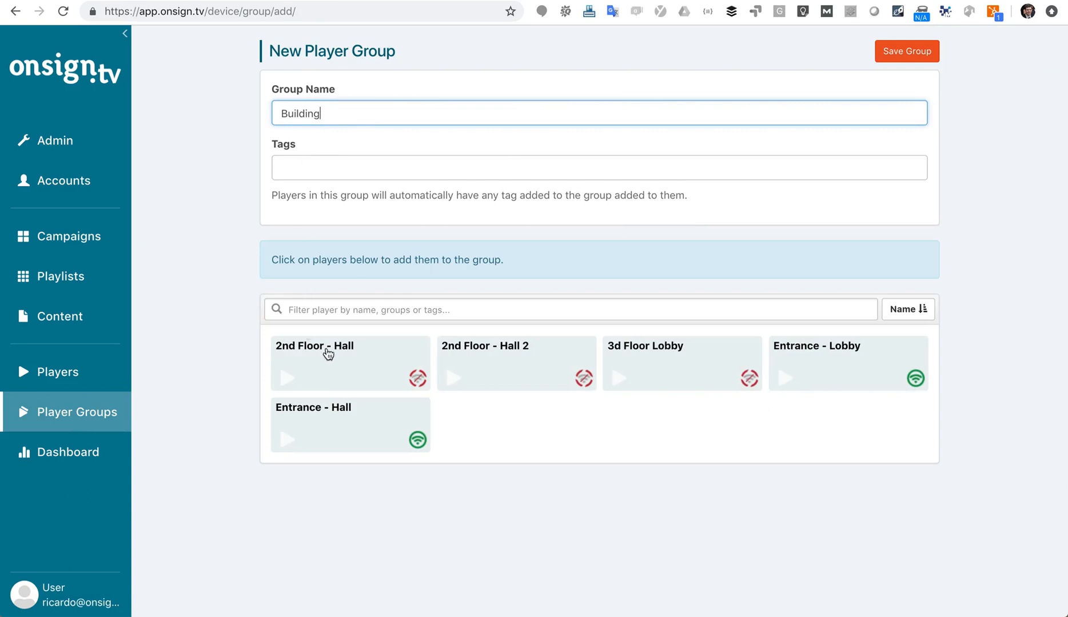
left_click(344, 372)
left_click(497, 374)
left_click(663, 372)
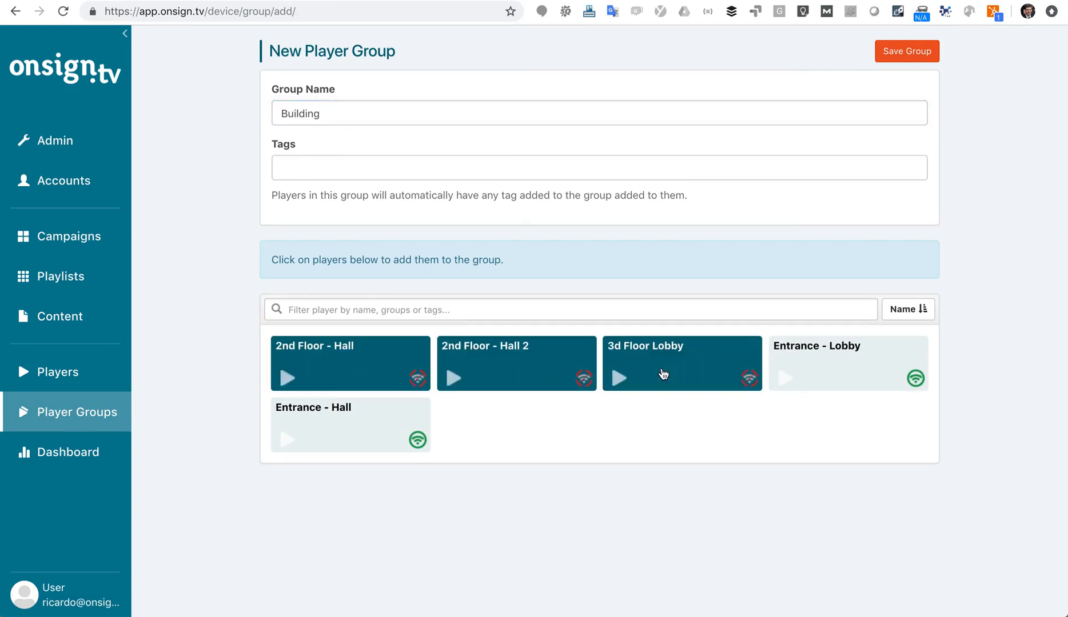
left_click(823, 363)
left_click(353, 452)
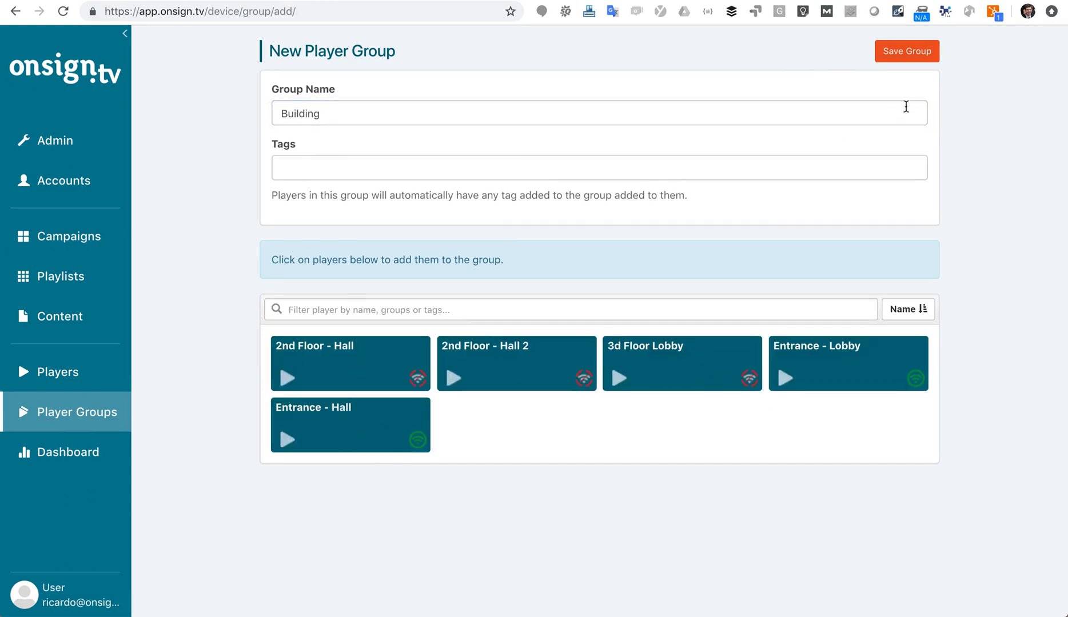
left_click(912, 57)
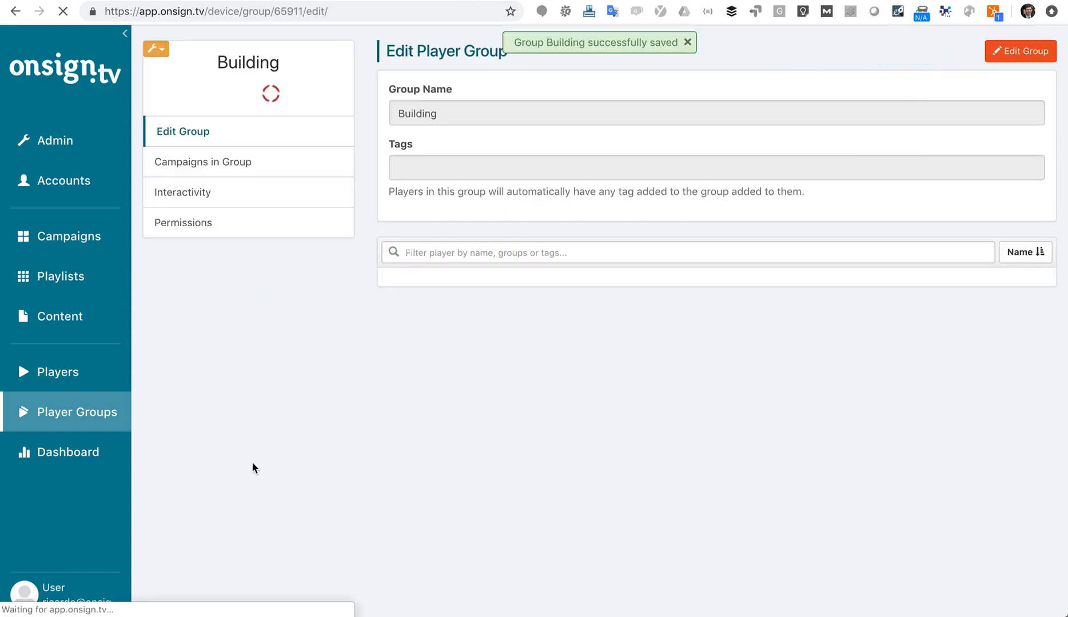
left_click(48, 426)
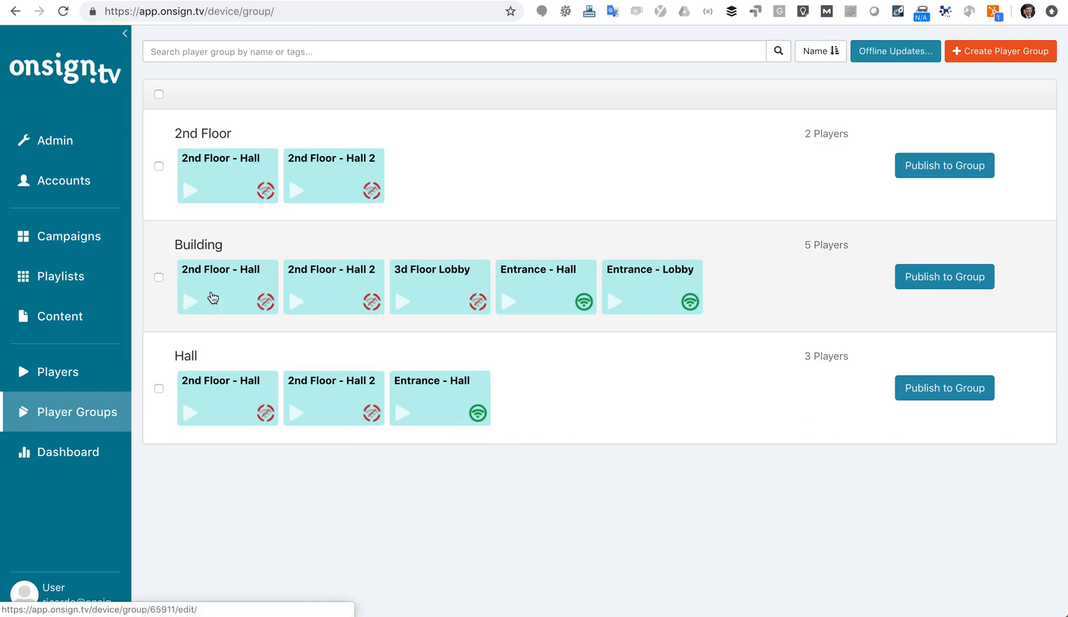
- Open the player publishing settings for the Ikea campaign
left_click(57, 244)
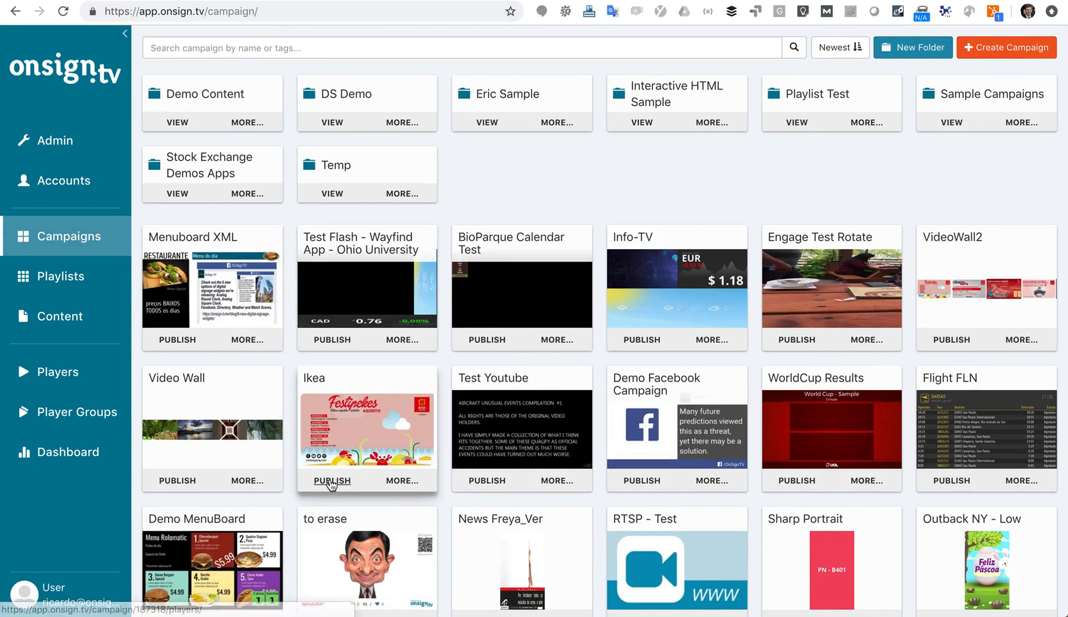
left_click(332, 481)
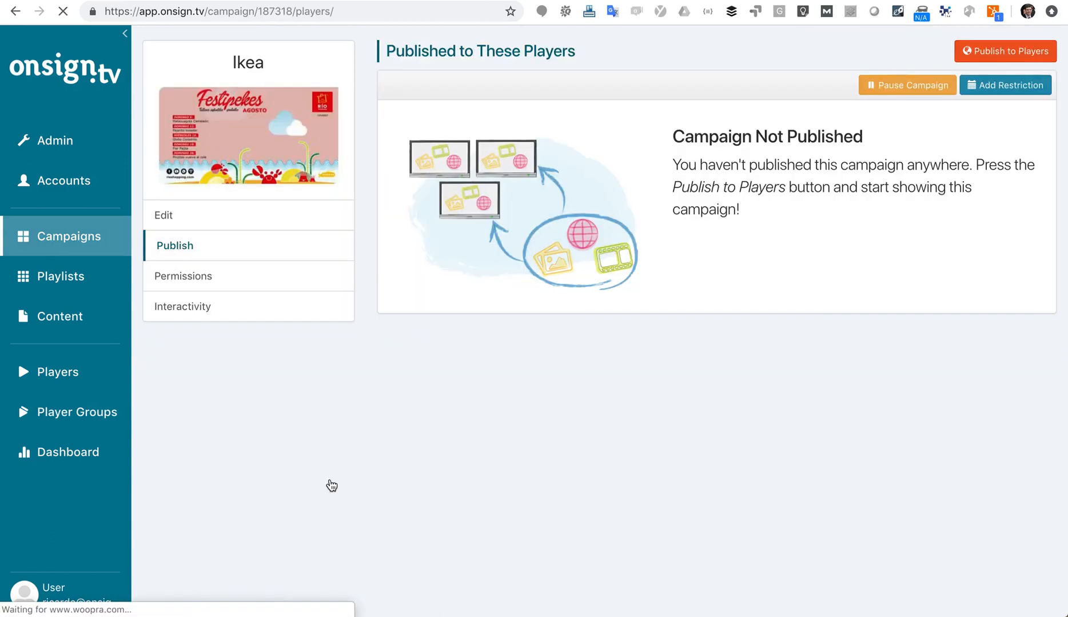
left_click(1008, 51)
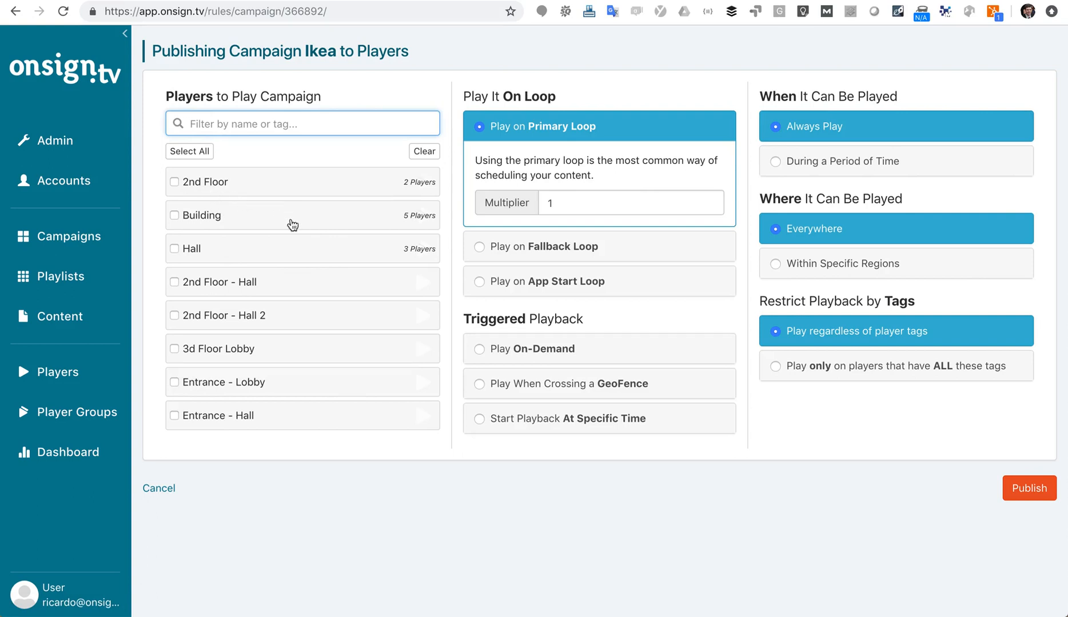
left_click(174, 216)
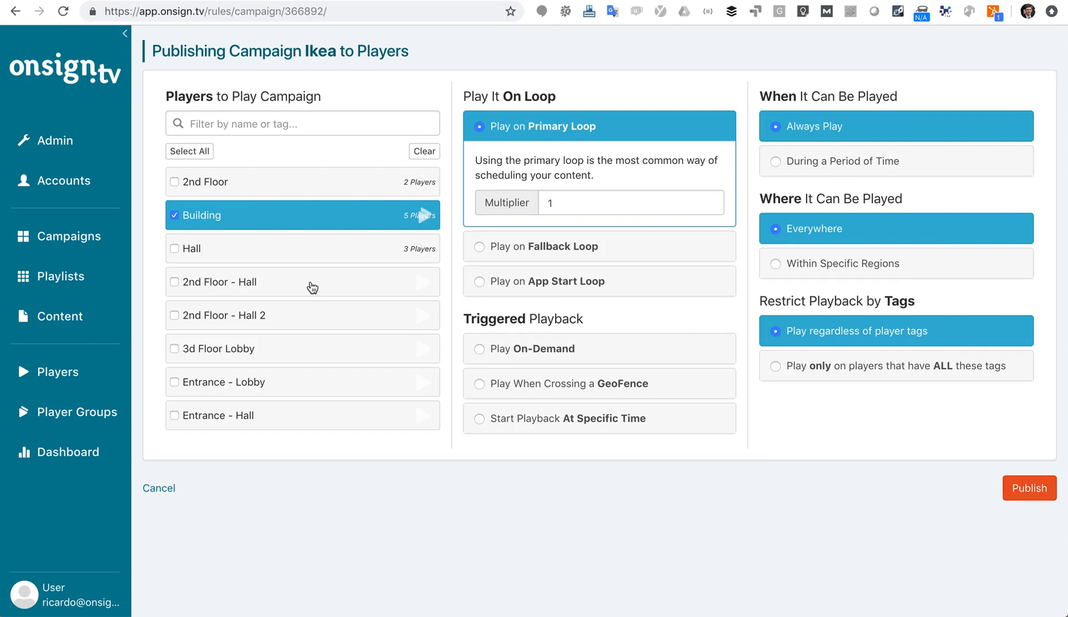
left_click(182, 248)
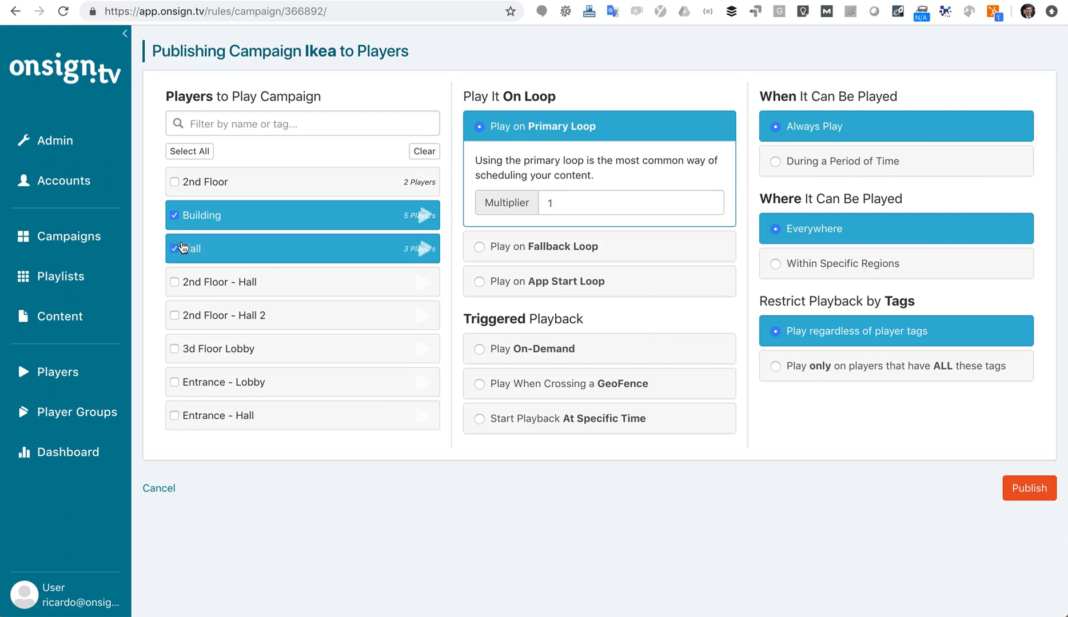
left_click(176, 181)
left_click(183, 249)
left_click(182, 181)
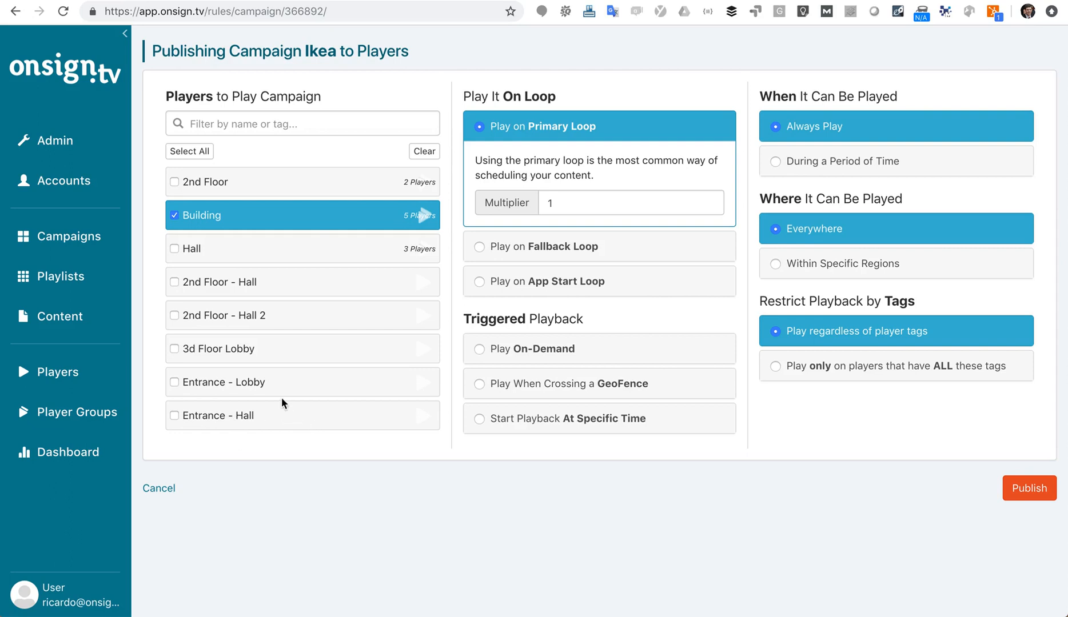
left_click(178, 224)
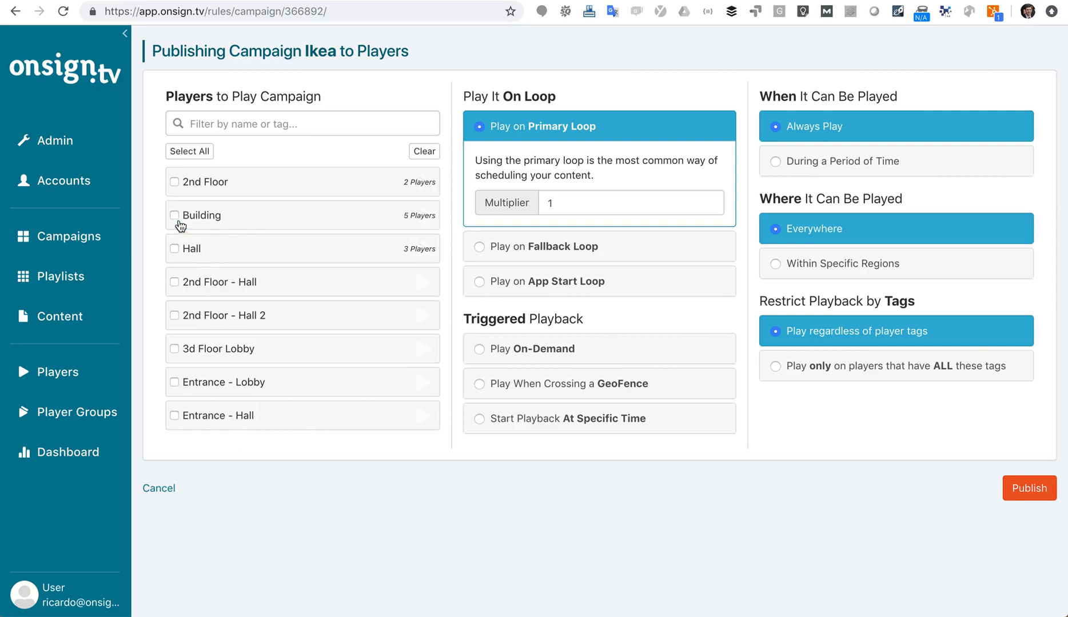
- Publish the Ikea campaign to the 2nd Floor group and the individual 3d Floor Lobby player
left_click(179, 182)
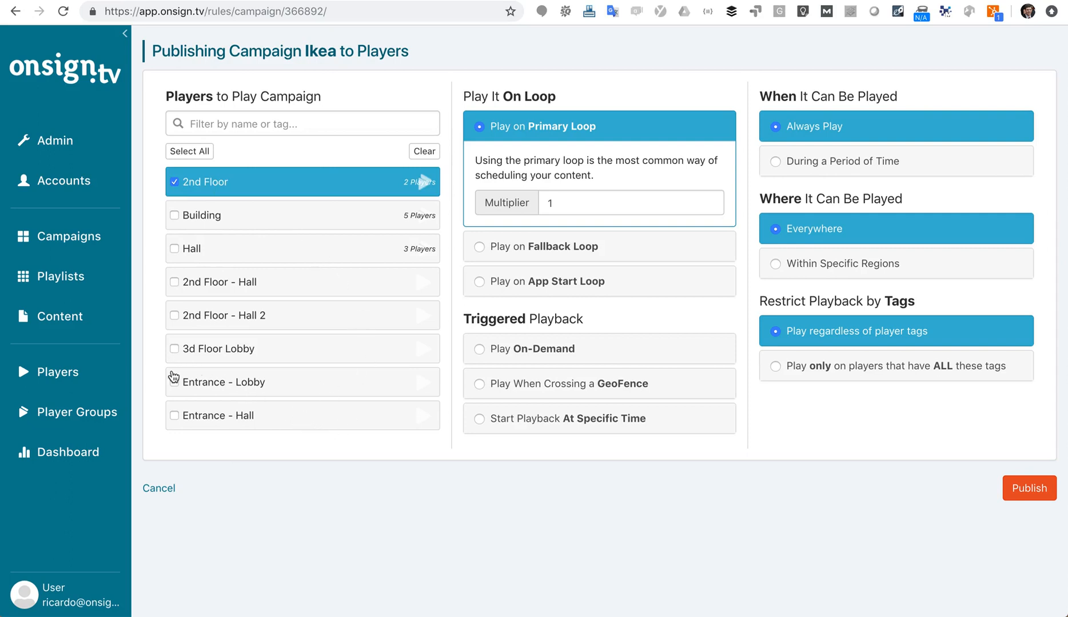
left_click(175, 349)
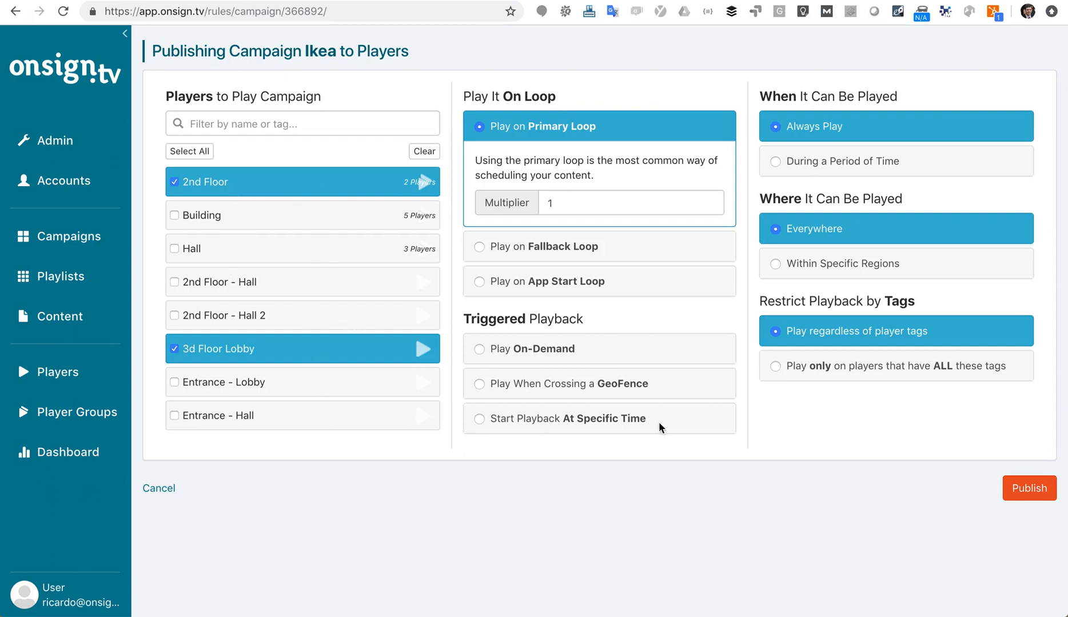
left_click(1042, 489)
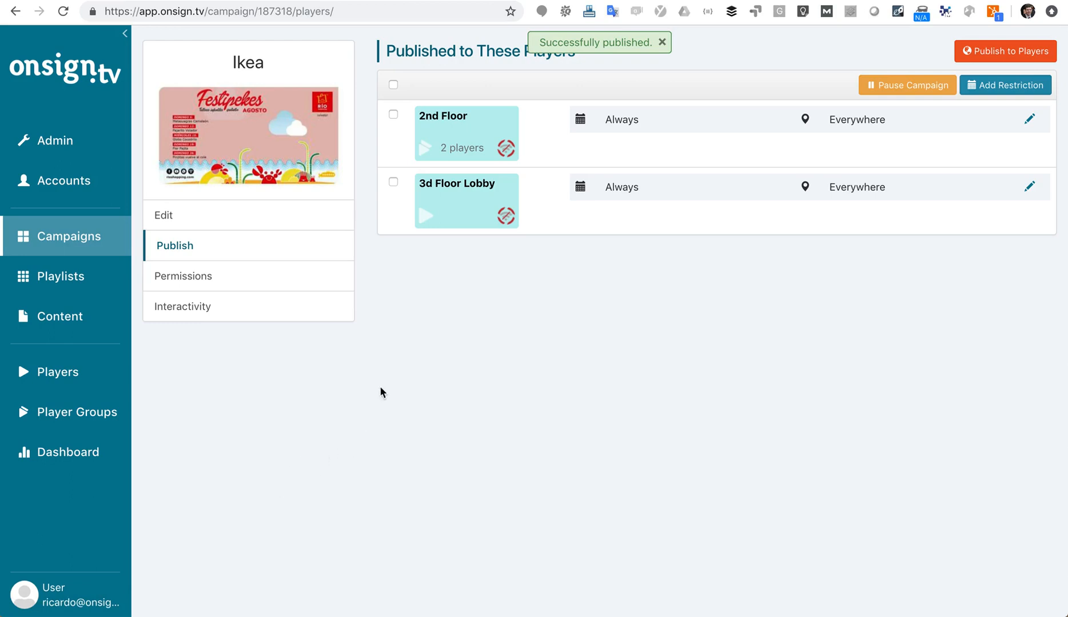
- Review the groups and players, examine the campaigns assigned to the 2nd Floor - Hall 2 player, and return to the player groups
left_click(70, 419)
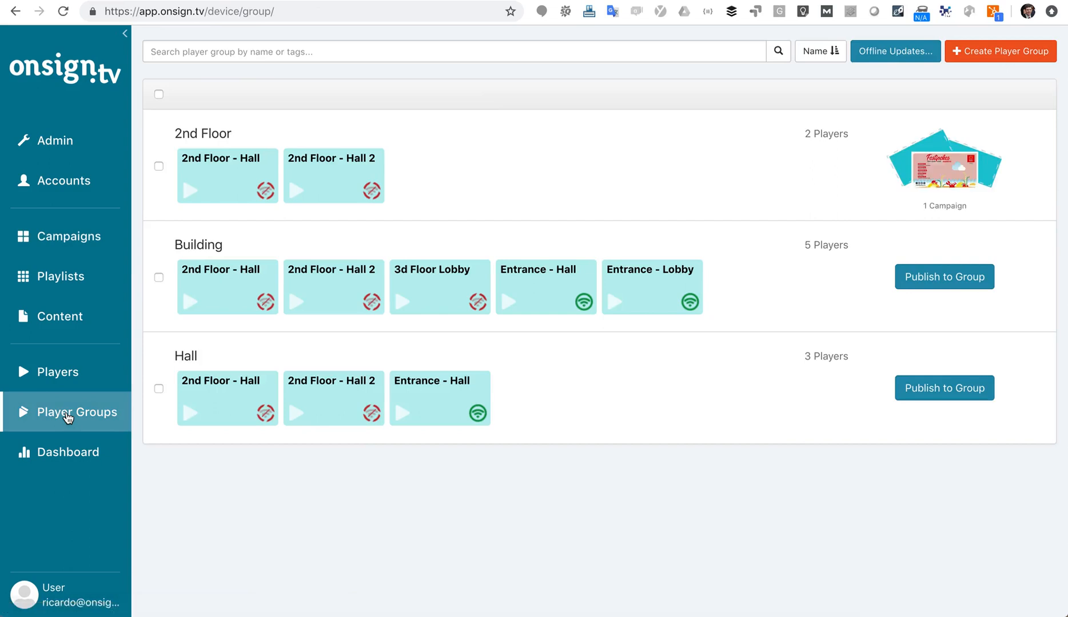
left_click(71, 374)
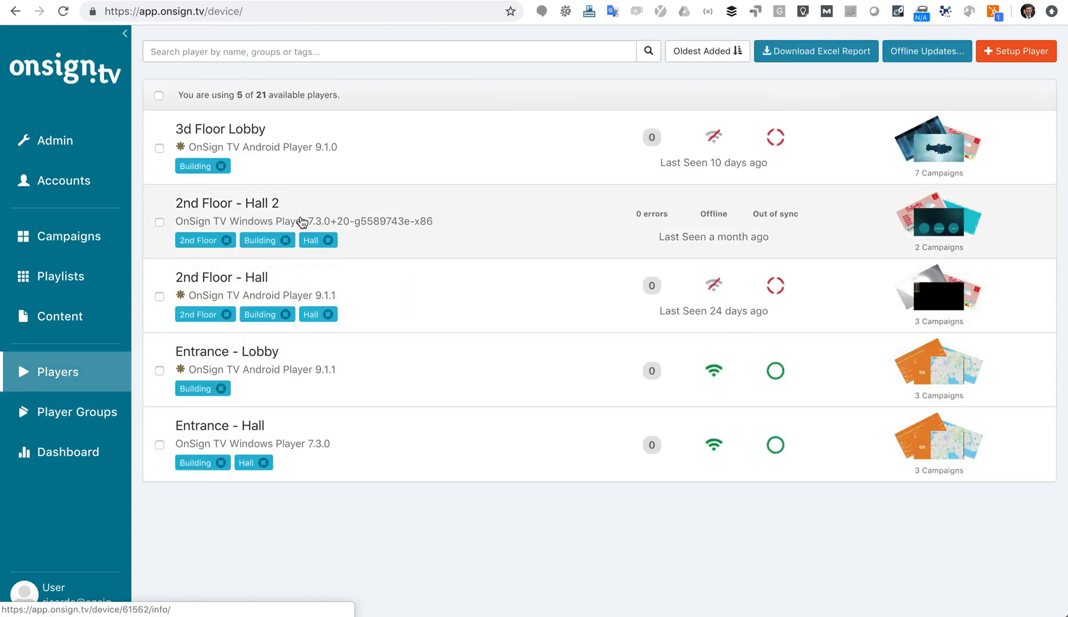
left_click(303, 217)
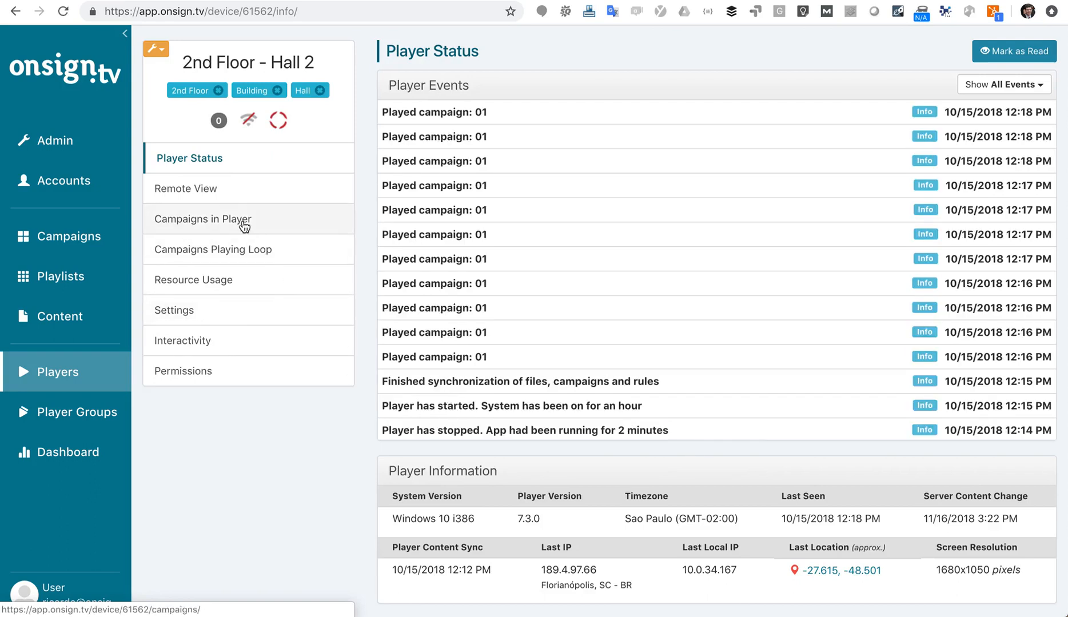
left_click(244, 226)
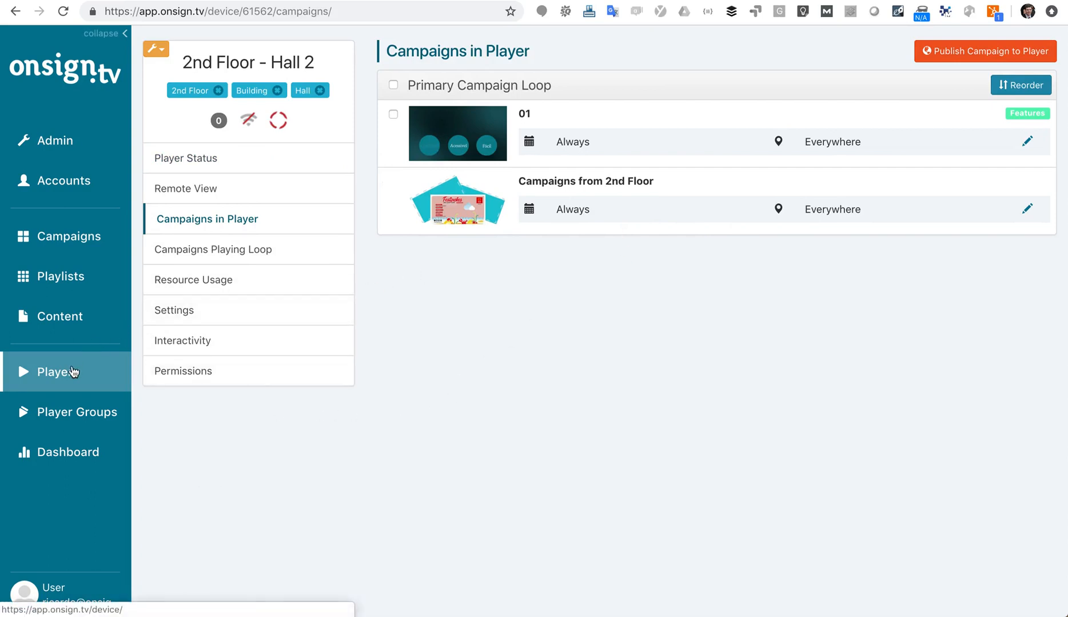
left_click(67, 416)
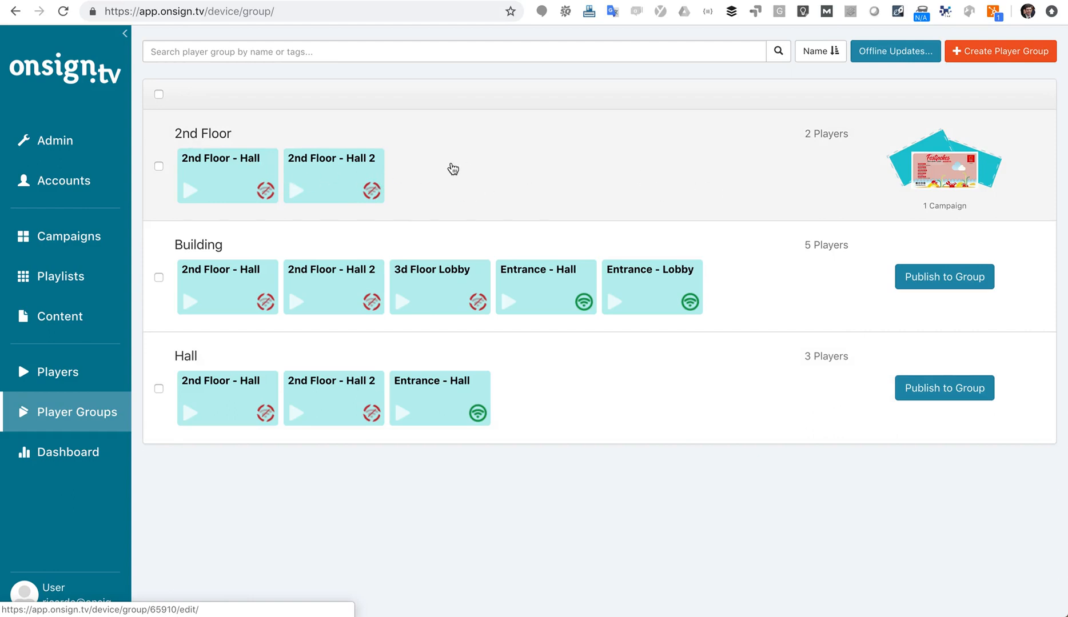
- Add the Entrance - Lobby player to the 2nd Floor group and save the group
left_click(159, 166)
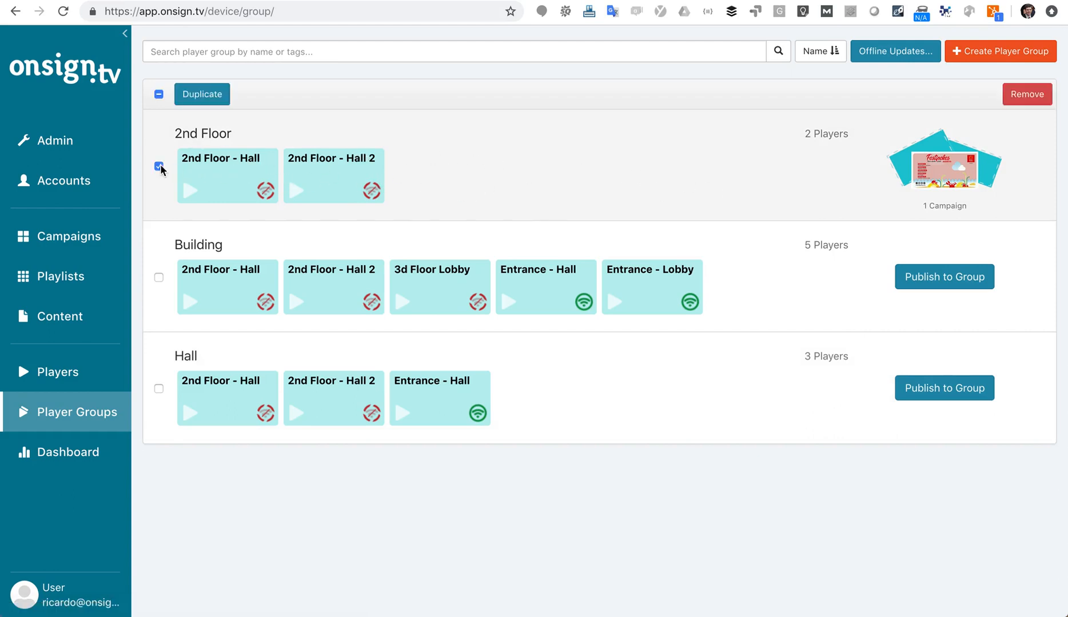
left_click(394, 167)
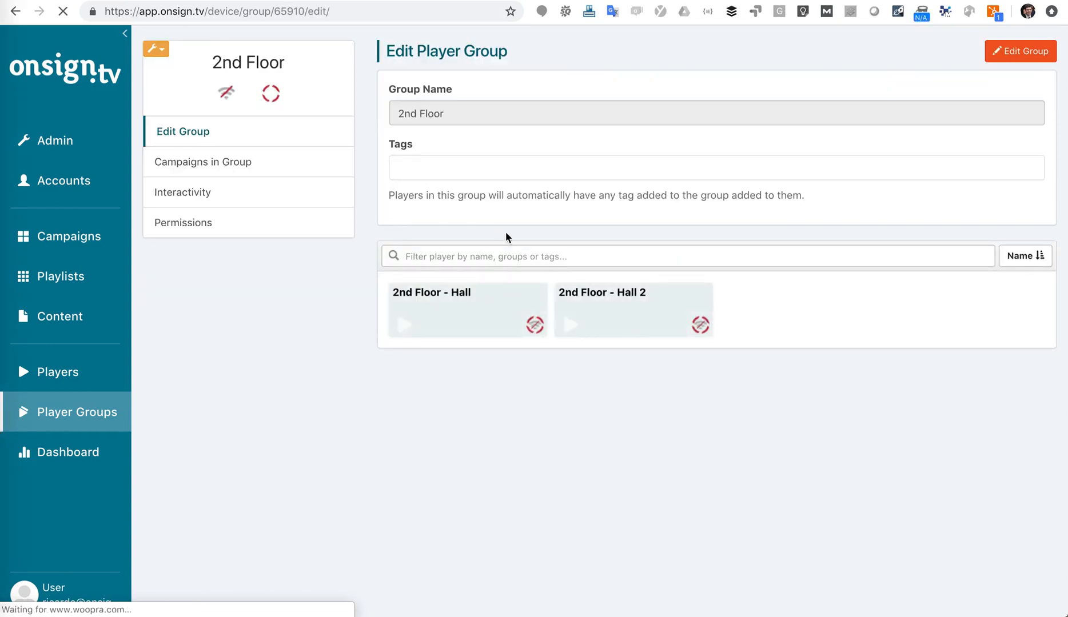
left_click(1029, 57)
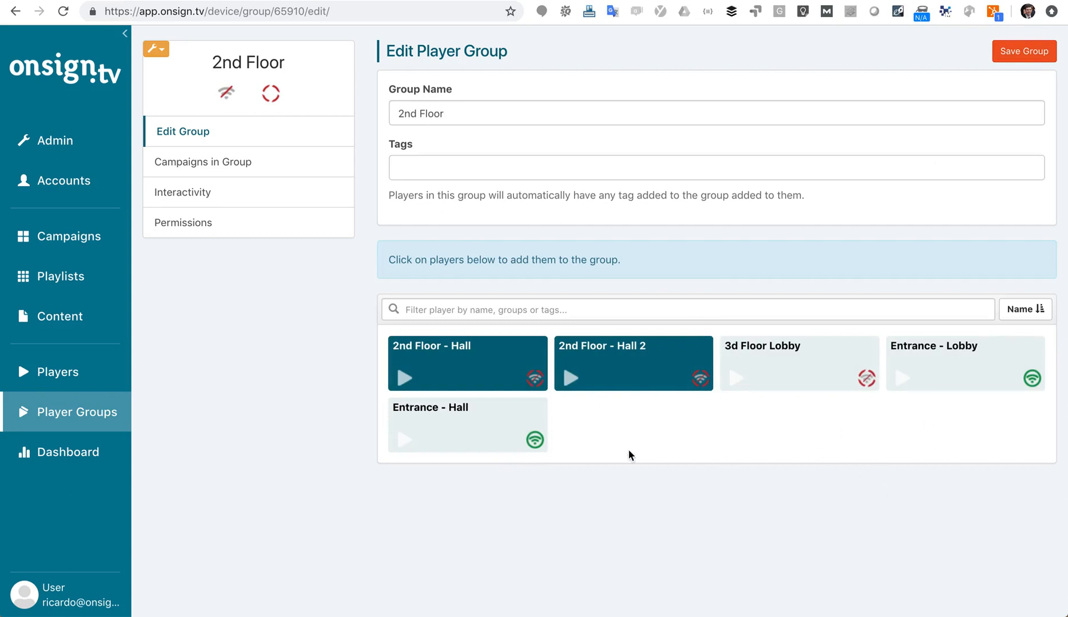
left_click(961, 376)
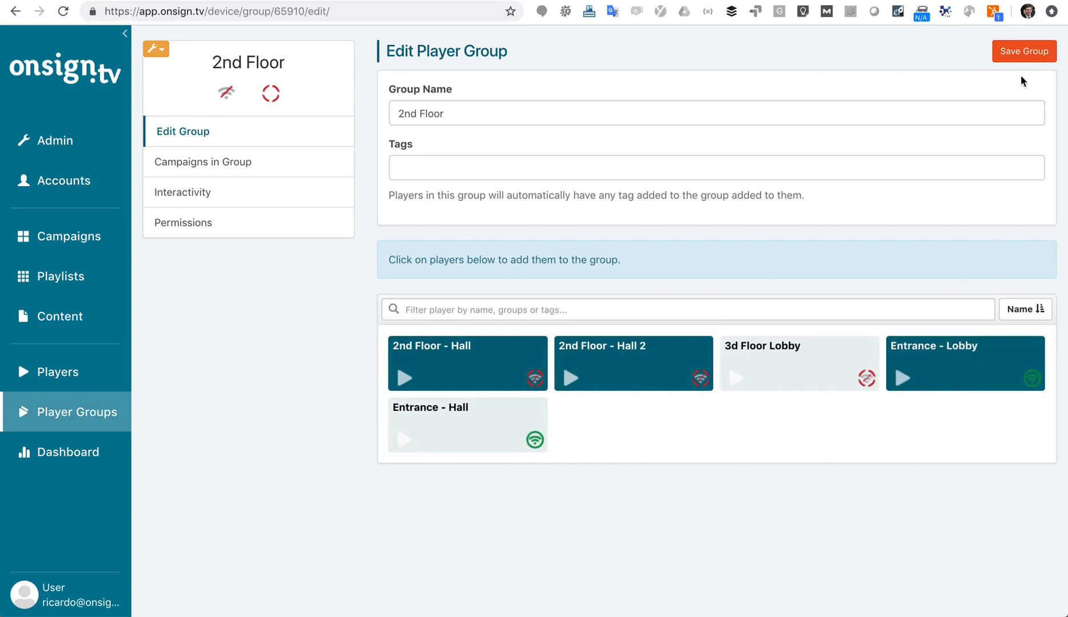
left_click(1026, 53)
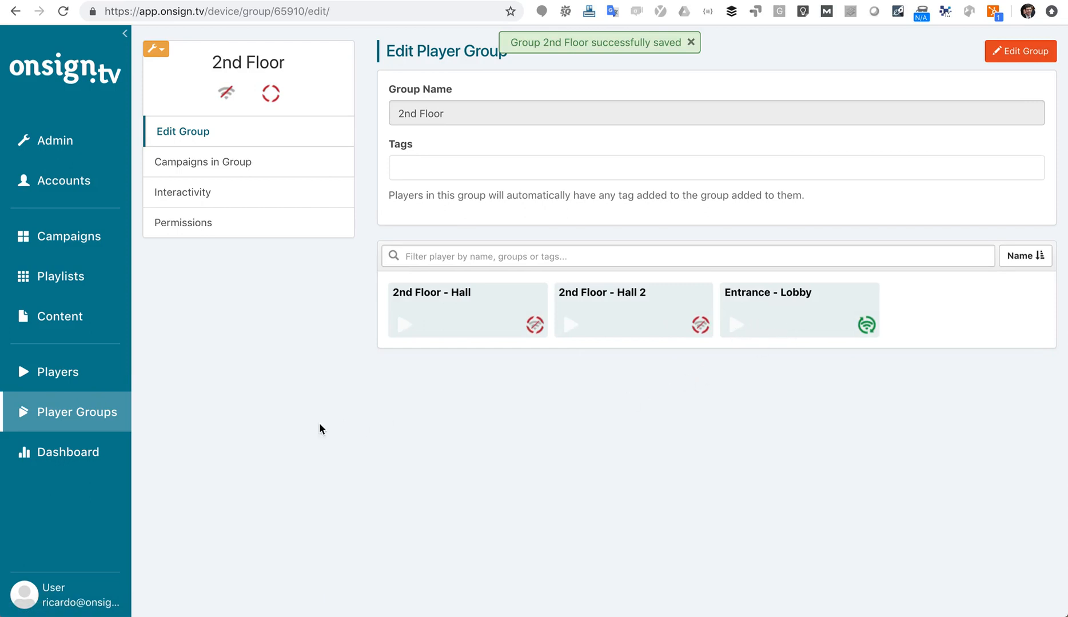
- Examine the campaigns assigned to the Entrance - Lobby player, and return to the player groups
left_click(49, 372)
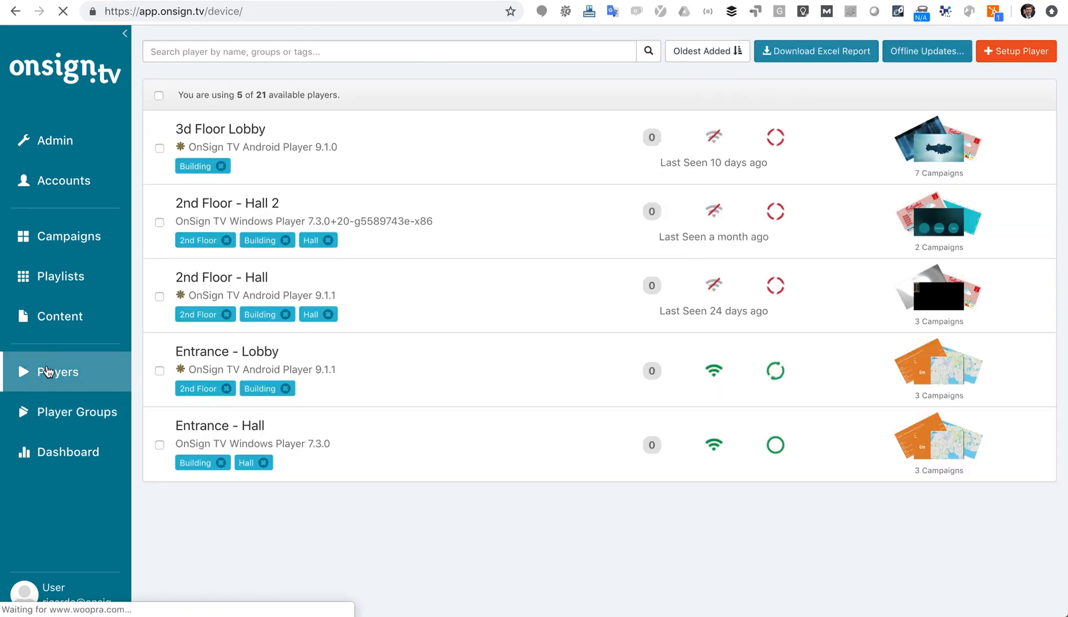
left_click(293, 369)
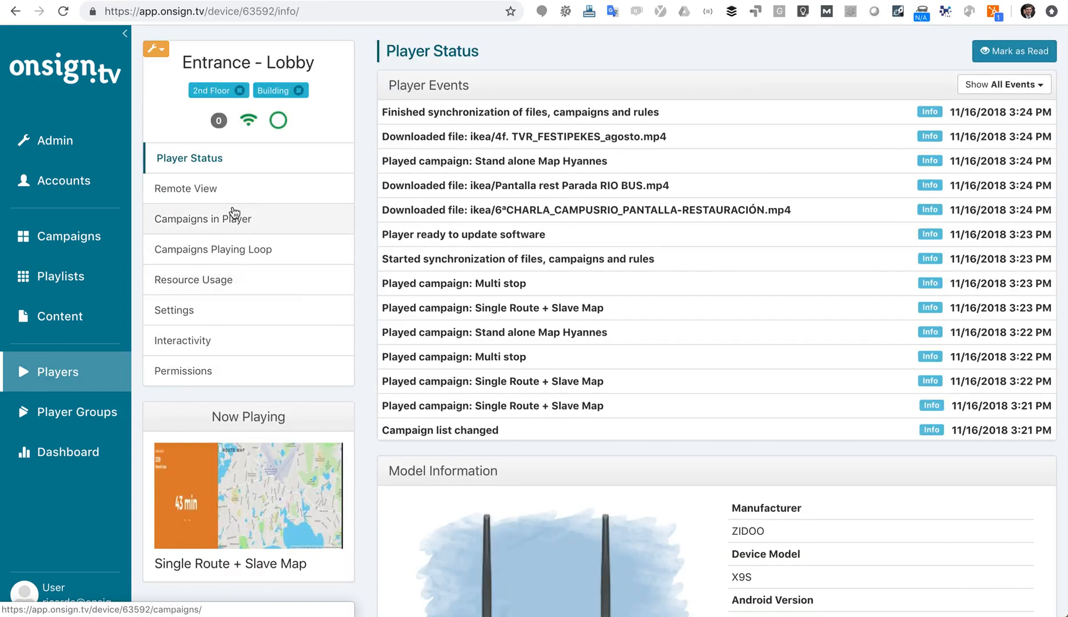
left_click(256, 225)
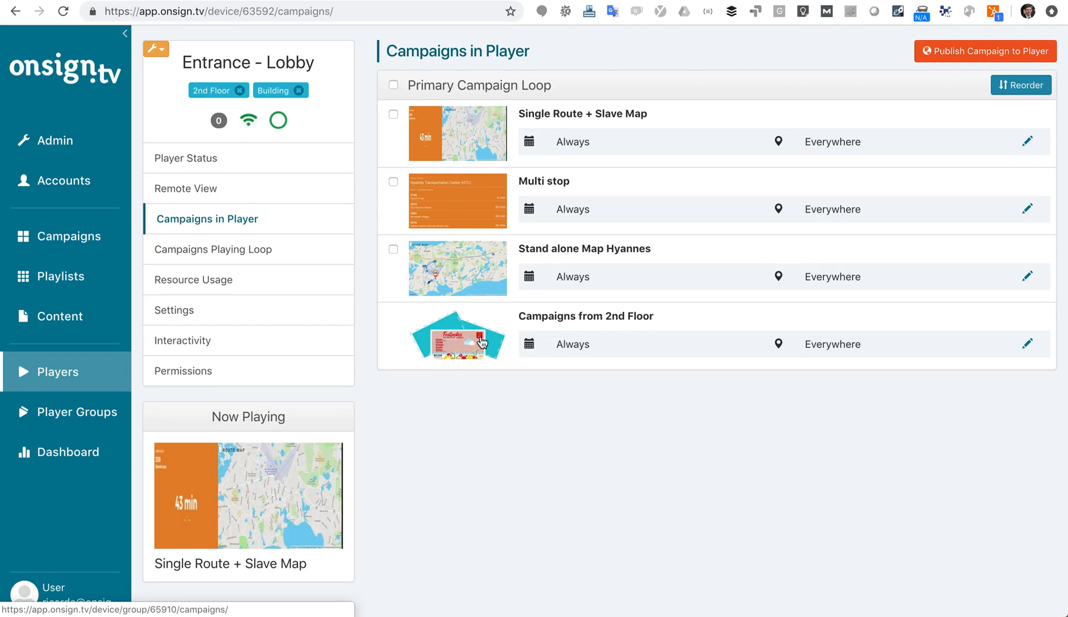
left_click(100, 413)
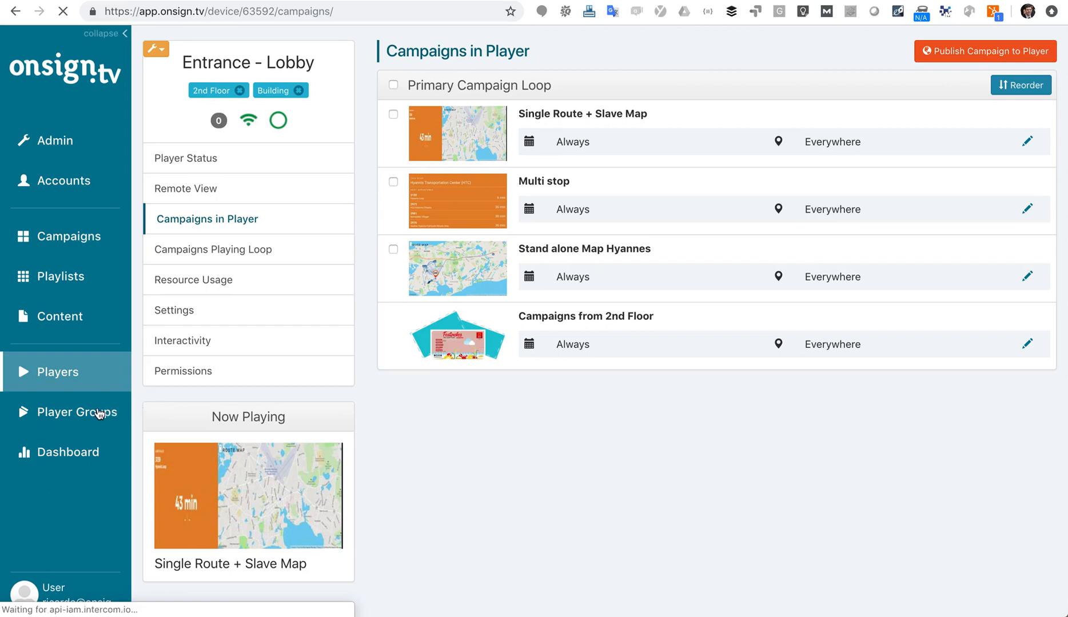